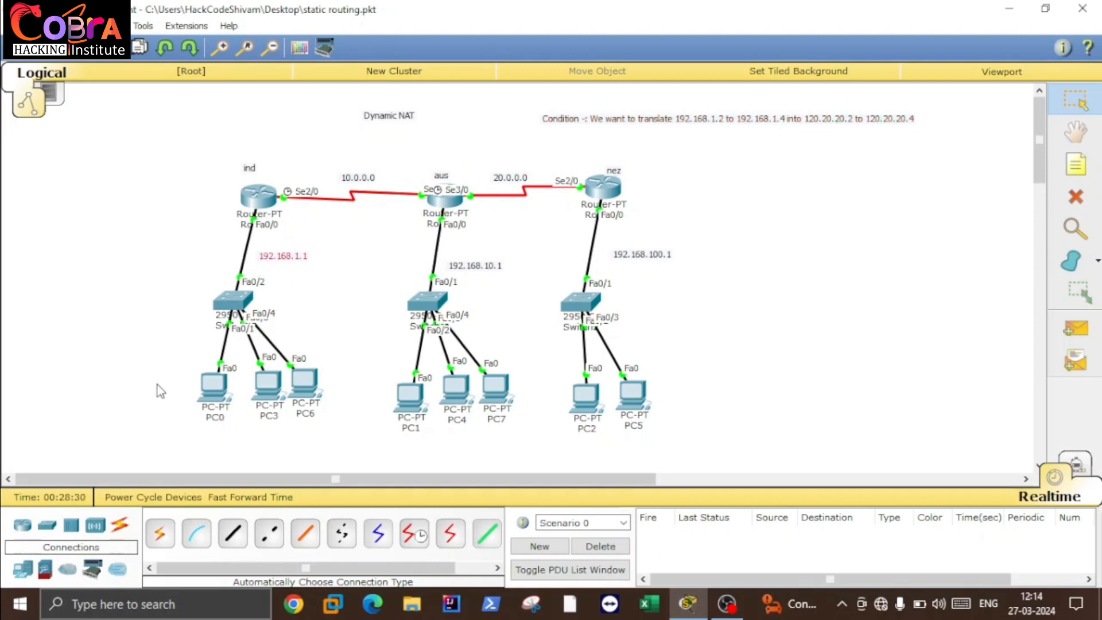
Step: Examine the translation condition note and the three PCs on the 192.168.1.1 network
{"action": "left_click_drag", "start_coordinate": [167, 349], "coordinate": [269, 384]}
{"action": "left_click_drag", "start_coordinate": [335, 445], "coordinate": [295, 376]}
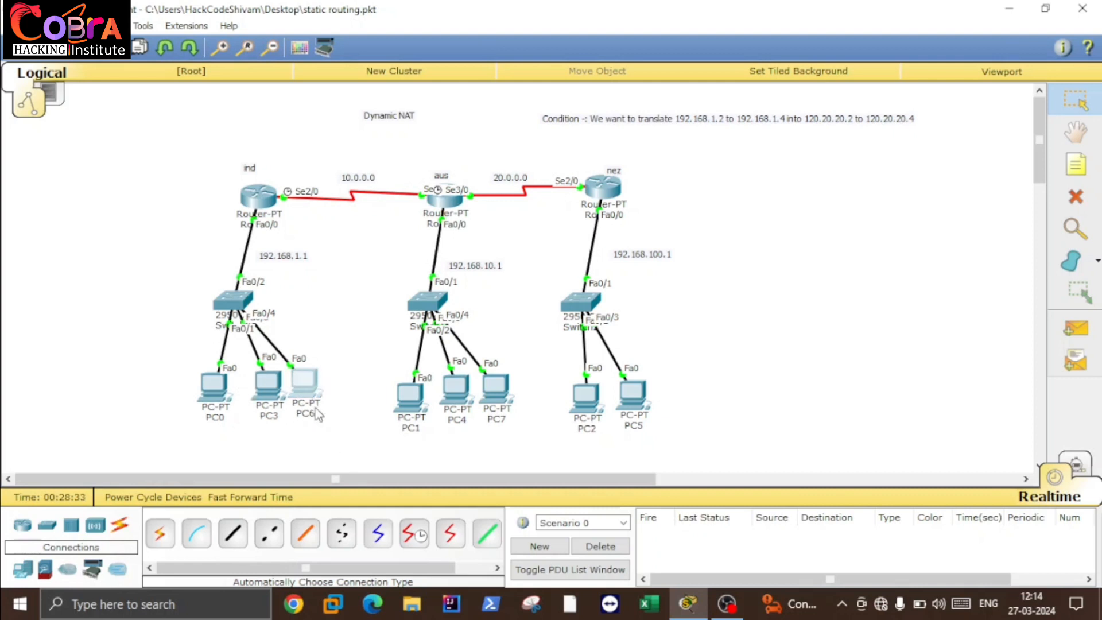
{"action": "left_click_drag", "start_coordinate": [337, 439], "coordinate": [141, 356]}
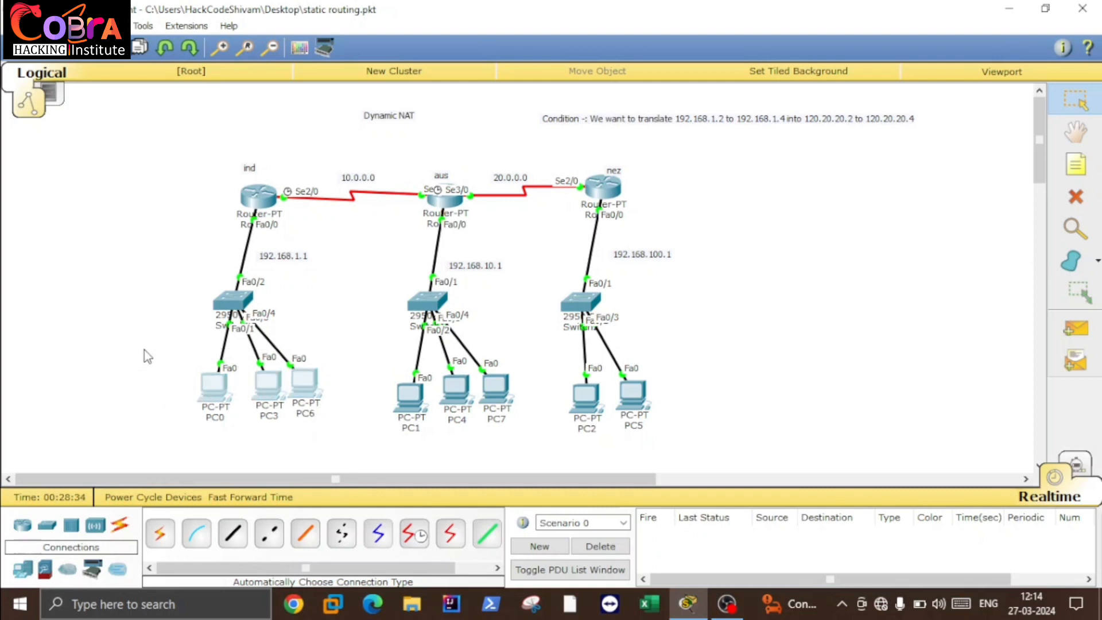
{"action": "left_click_drag", "start_coordinate": [942, 133], "coordinate": [783, 101]}
{"action": "left_click_drag", "start_coordinate": [964, 162], "coordinate": [812, 105]}
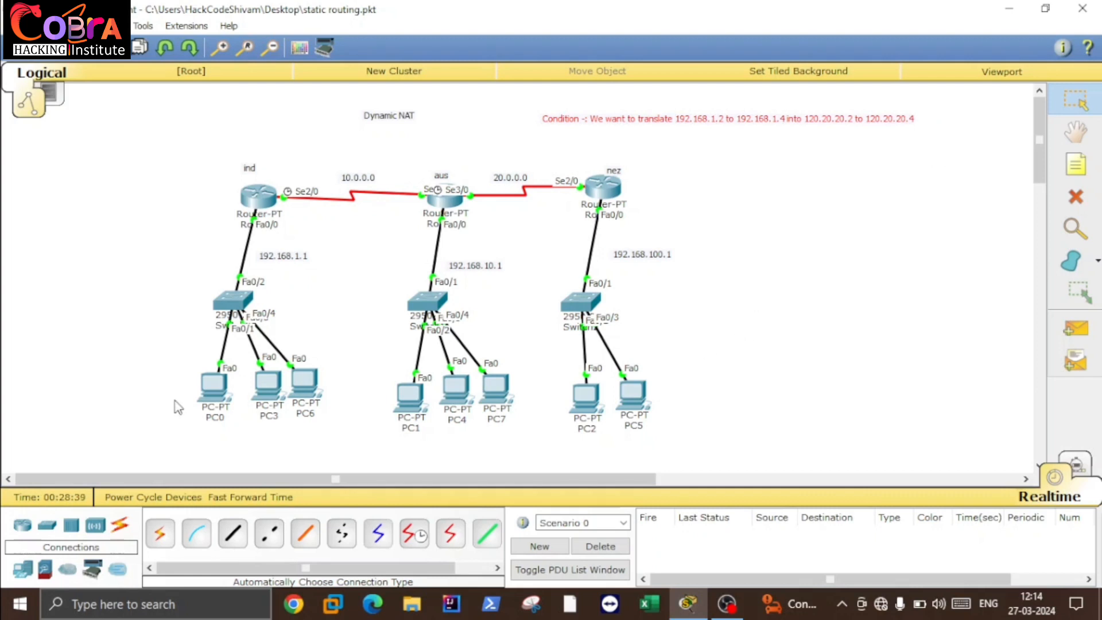
{"action": "left_click_drag", "start_coordinate": [152, 362], "coordinate": [267, 388]}
{"action": "left_click_drag", "start_coordinate": [335, 454], "coordinate": [291, 360]}
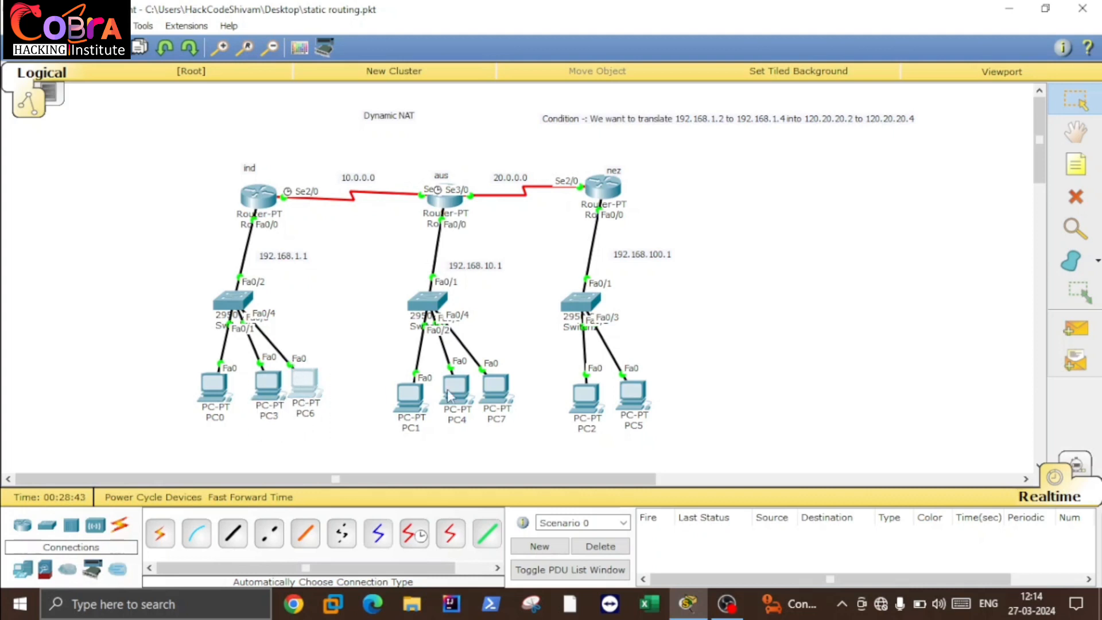
{"action": "left_click", "coordinate": [772, 394]}
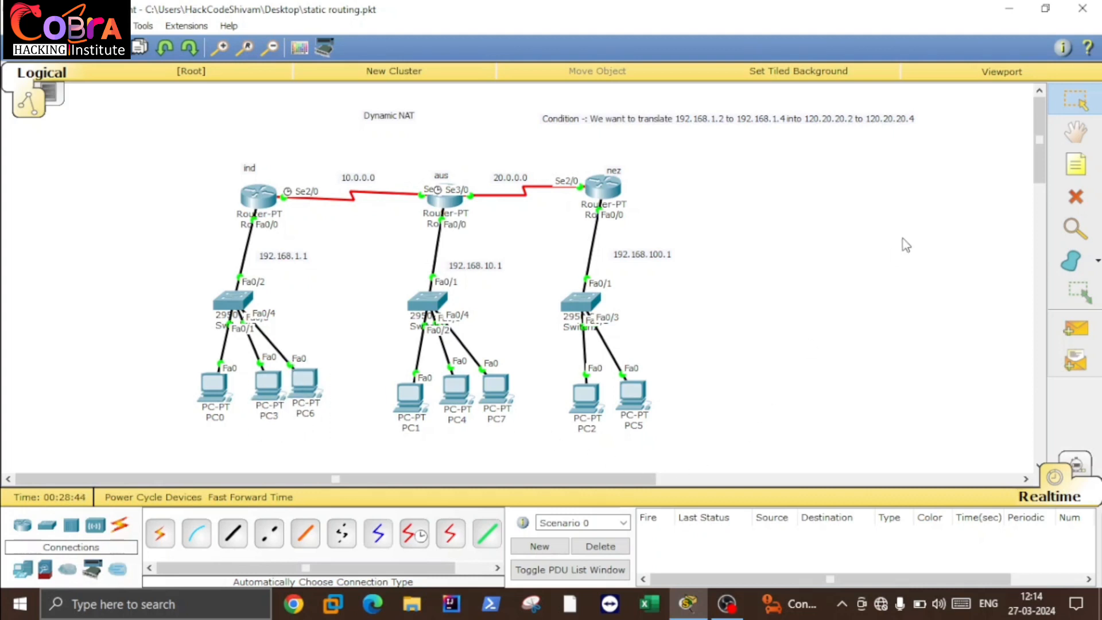
{"action": "left_click_drag", "start_coordinate": [910, 238], "coordinate": [664, 382]}
{"action": "left_click_drag", "start_coordinate": [138, 361], "coordinate": [328, 435]}
{"action": "left_click", "coordinate": [331, 441]}
Step: Open the command-line interface of the ind router and bring up its command prompt
{"action": "left_click", "coordinate": [256, 200]}
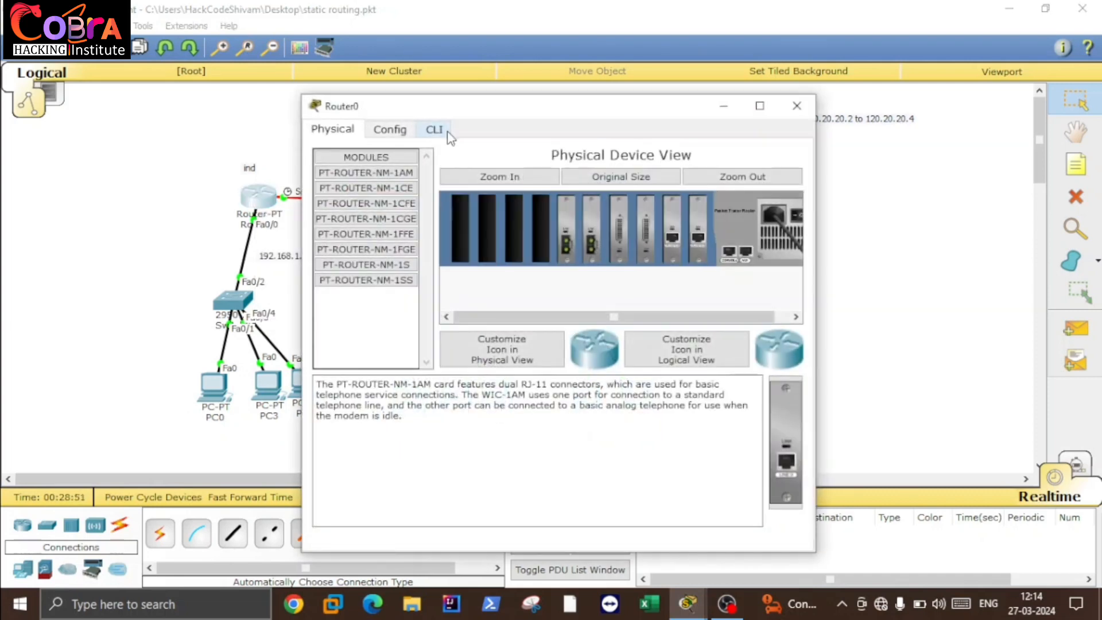
{"action": "left_click", "coordinate": [448, 135]}
{"action": "left_click_drag", "start_coordinate": [505, 108], "coordinate": [643, 98]}
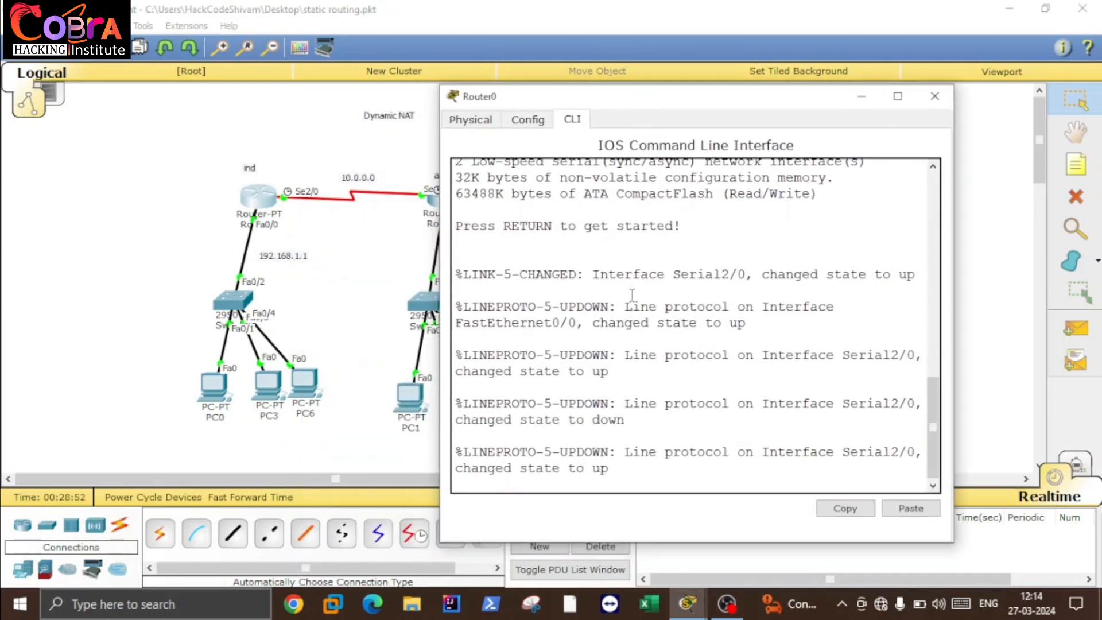
{"action": "key", "text": "Return"}
{"action": "key", "text": "Return"}
{"action": "key", "text": "Return"}
{"action": "key", "text": "Return"}
{"action": "key", "text": "Return"}
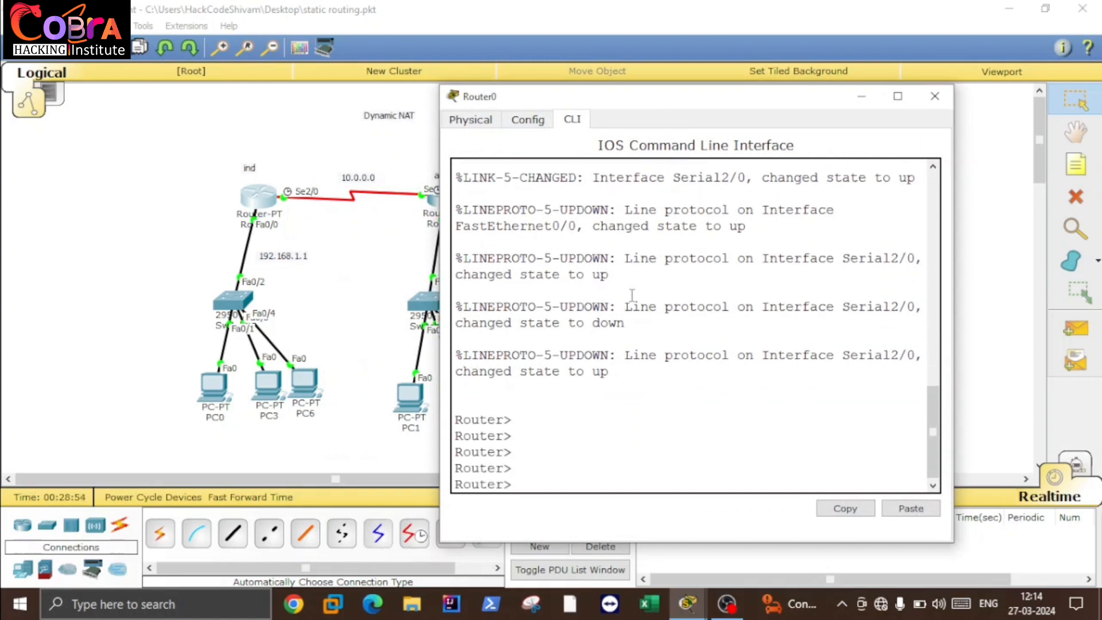
Step: Enter privileged mode on the router with en, and global configuration mode with conf t
{"action": "type", "text": "en"}
{"action": "key", "text": "Return"}
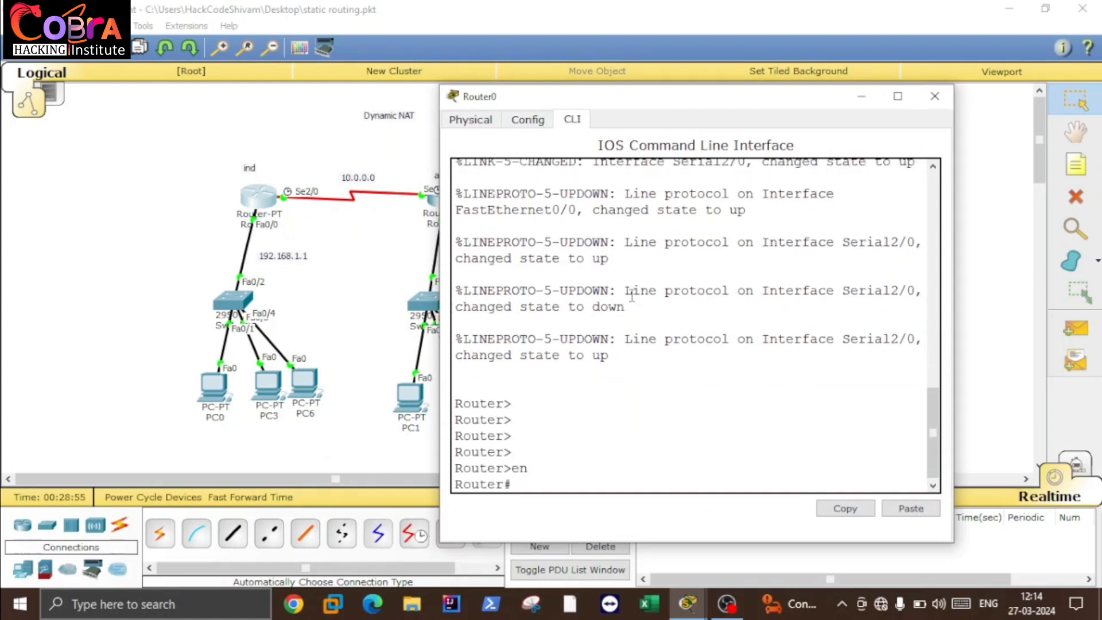
{"action": "type", "text": "conf t"}
{"action": "key", "text": "Return"}
Step: Add an access-list 75 entry permitting host 192.168.1.2 with wildcard mask 0.0.0.0
{"action": "type", "text": "acc"}
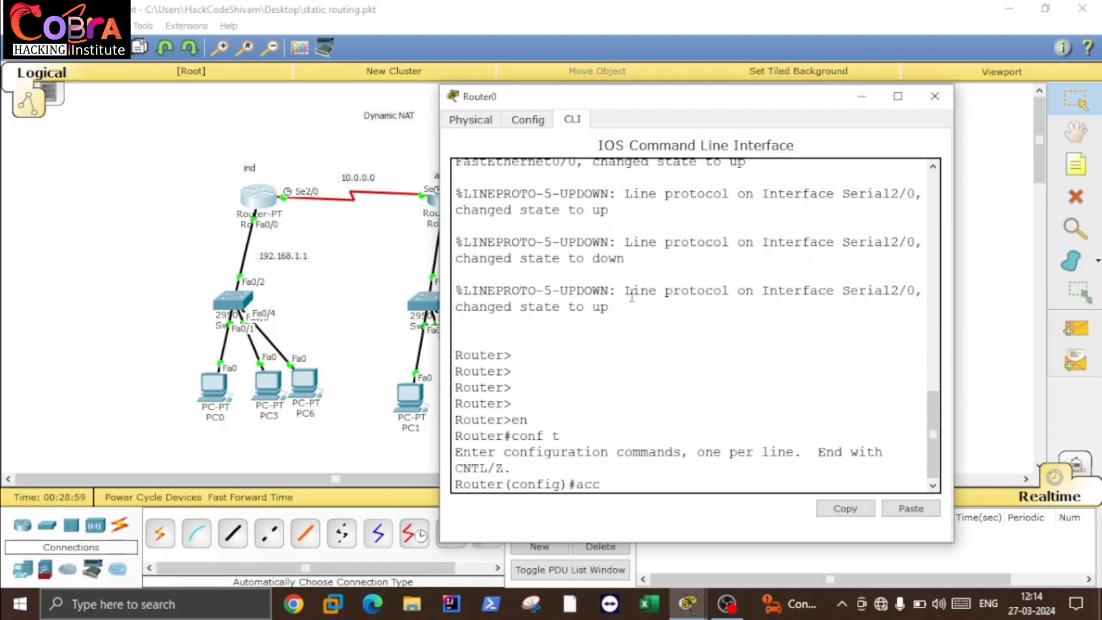
{"action": "key", "text": "Tab"}
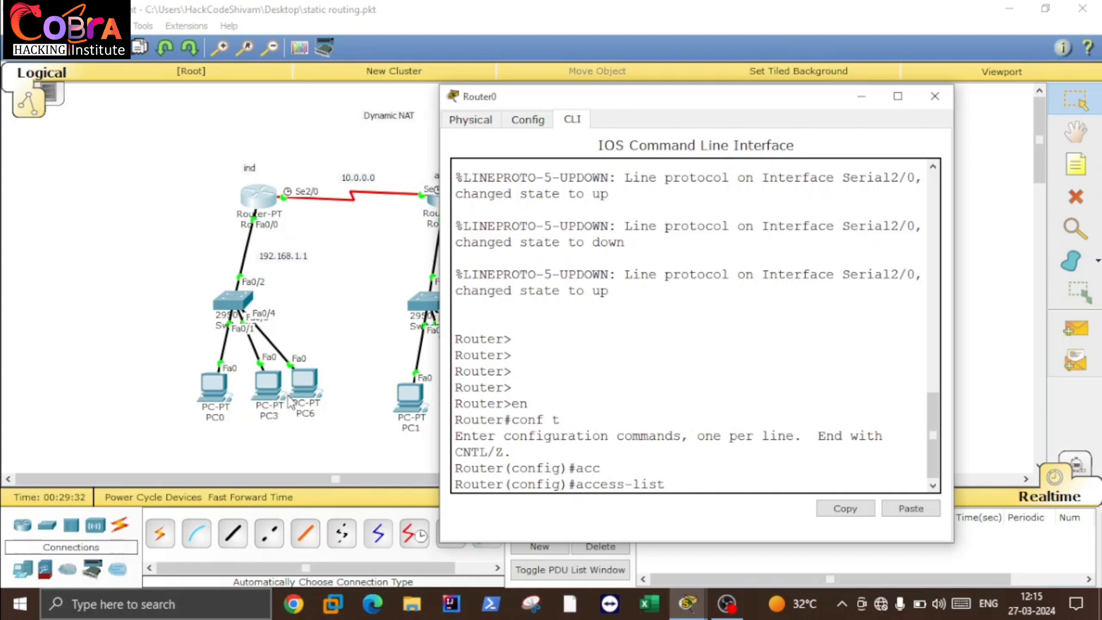
{"action": "left_click_drag", "start_coordinate": [800, 102], "coordinate": [822, 253]}
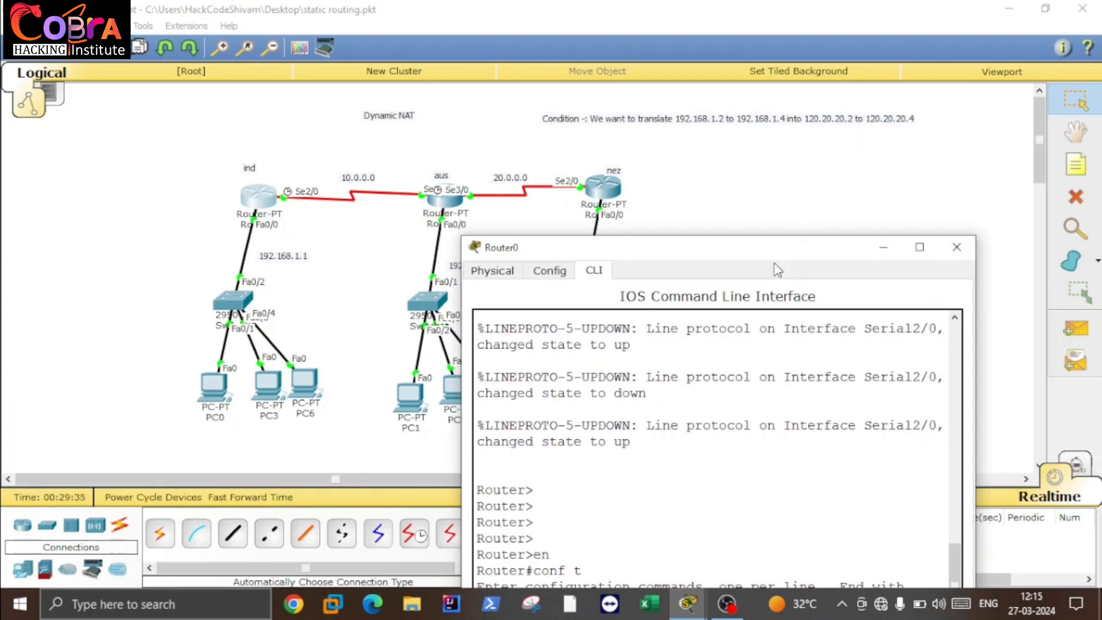
{"action": "left_click_drag", "start_coordinate": [781, 253], "coordinate": [979, 120]}
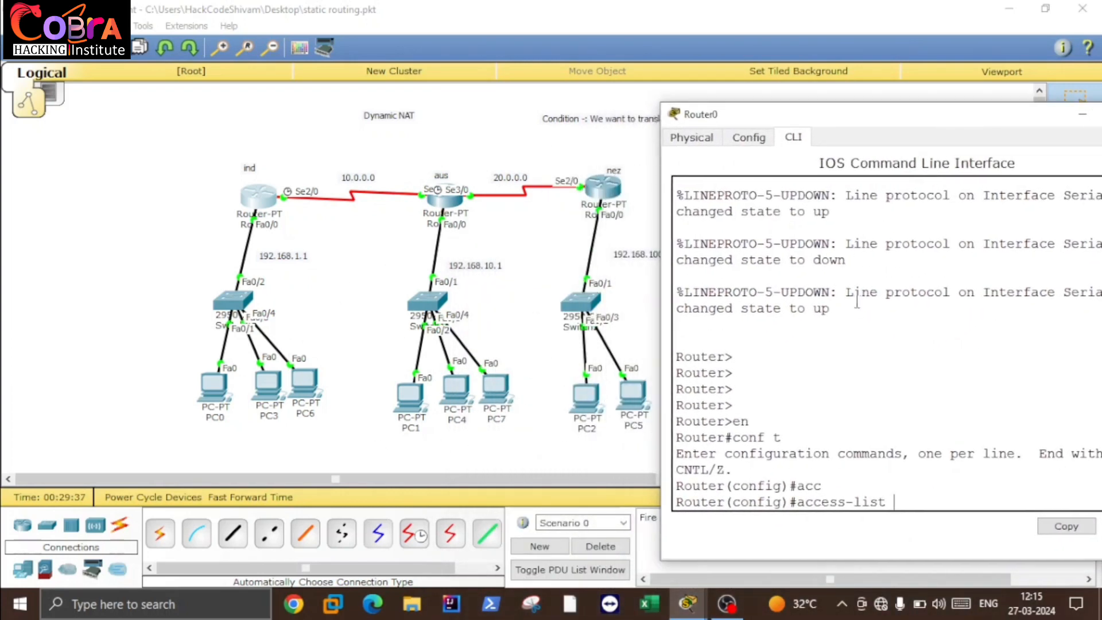
{"action": "left_click_drag", "start_coordinate": [907, 118], "coordinate": [635, 108]}
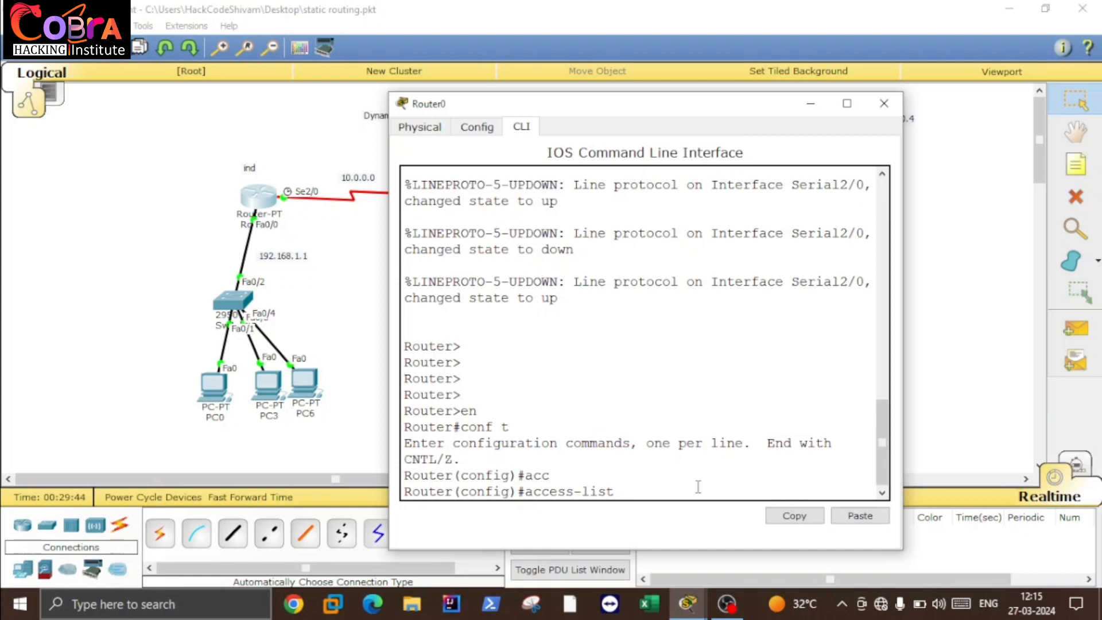
{"action": "type", "text": "75"}
{"action": "left_click_drag", "start_coordinate": [640, 492], "coordinate": [622, 492]}
{"action": "left_click", "coordinate": [658, 493]}
{"action": "type", "text": "perm"}
{"action": "key", "text": "Tab"}
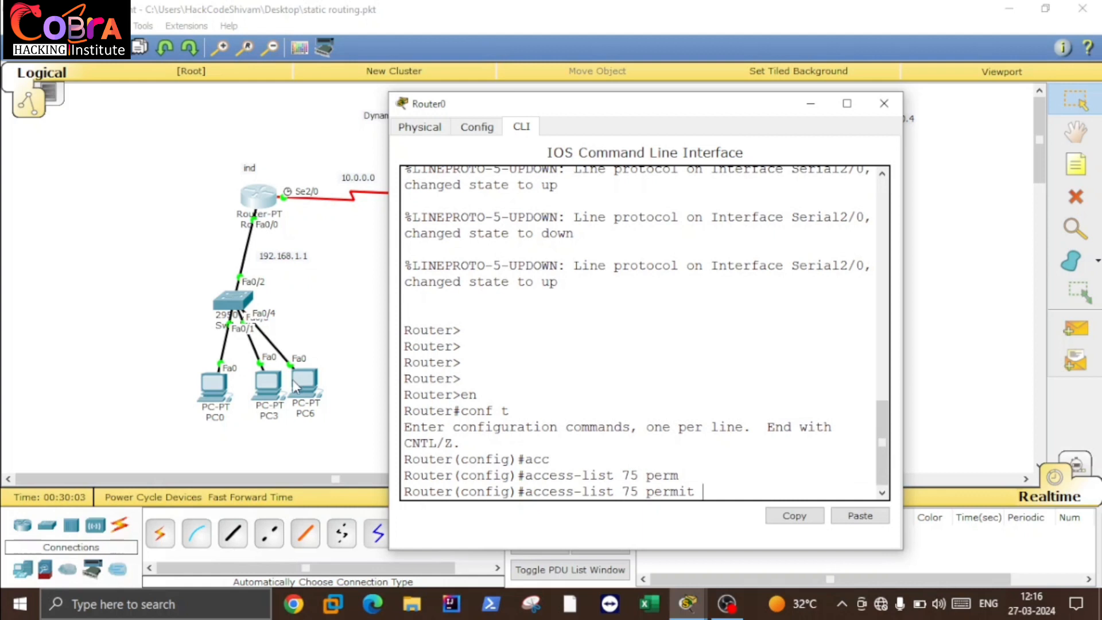
{"action": "left_click_drag", "start_coordinate": [141, 369], "coordinate": [349, 431]}
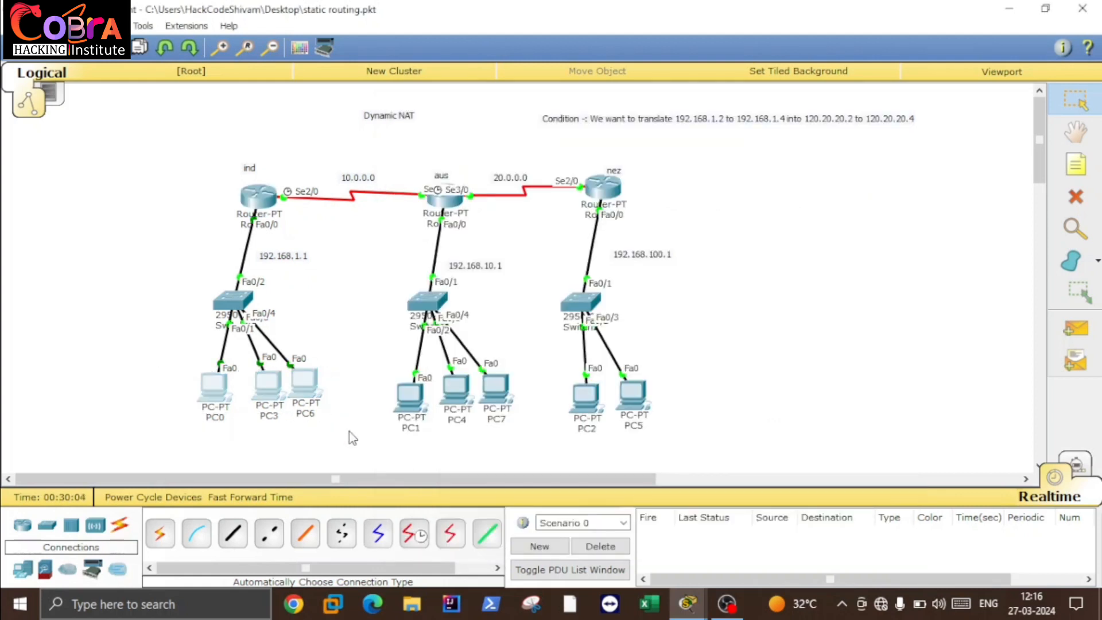
{"action": "left_click", "coordinate": [260, 199]}
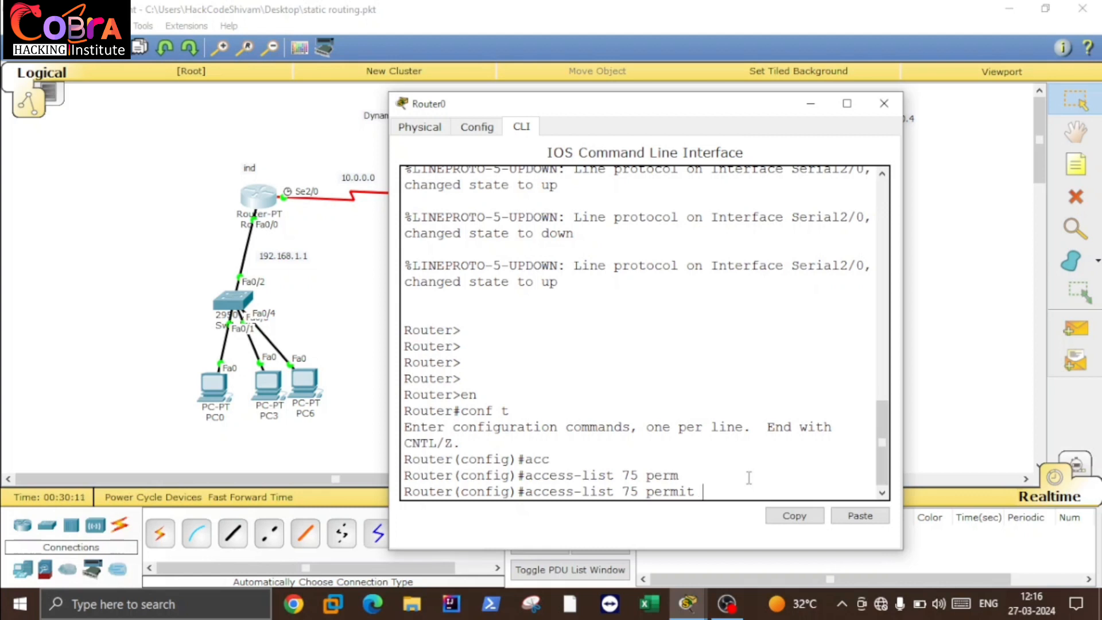
{"action": "type", "text": "92.168.1.2 0.0.0.0"}
{"action": "key", "text": "Return"}
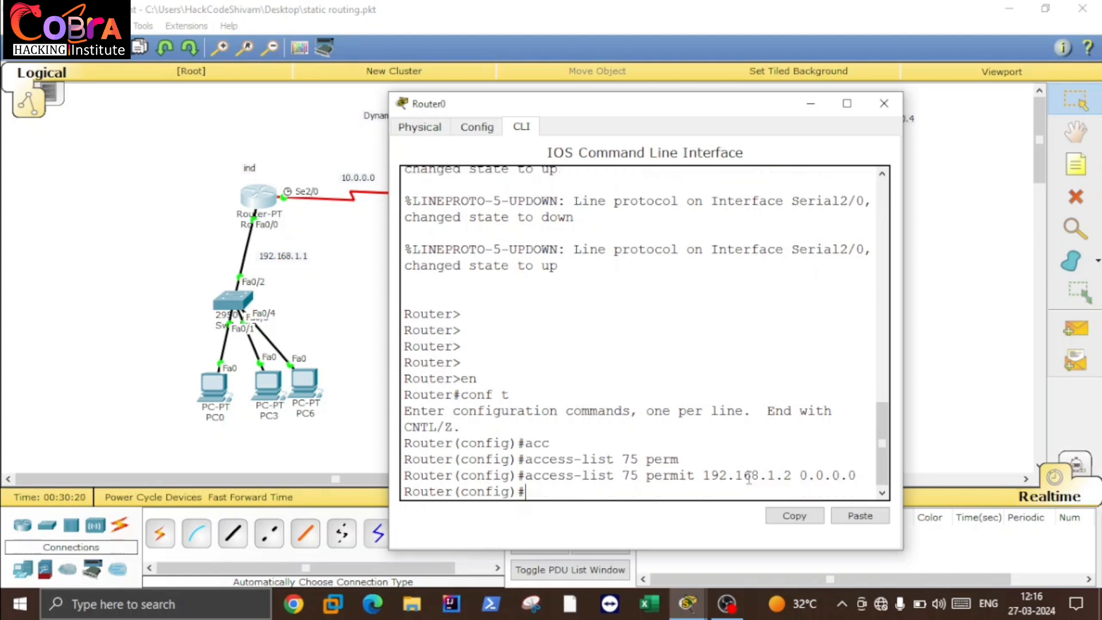
Step: Add an access-list 75 entry permitting 192.168.1.3 0.0.0.0 by recalling and editing the previous command
{"action": "key", "text": "Up"}
{"action": "key", "text": "Left"}
{"action": "key", "text": "Left"}
{"action": "key", "text": "Left"}
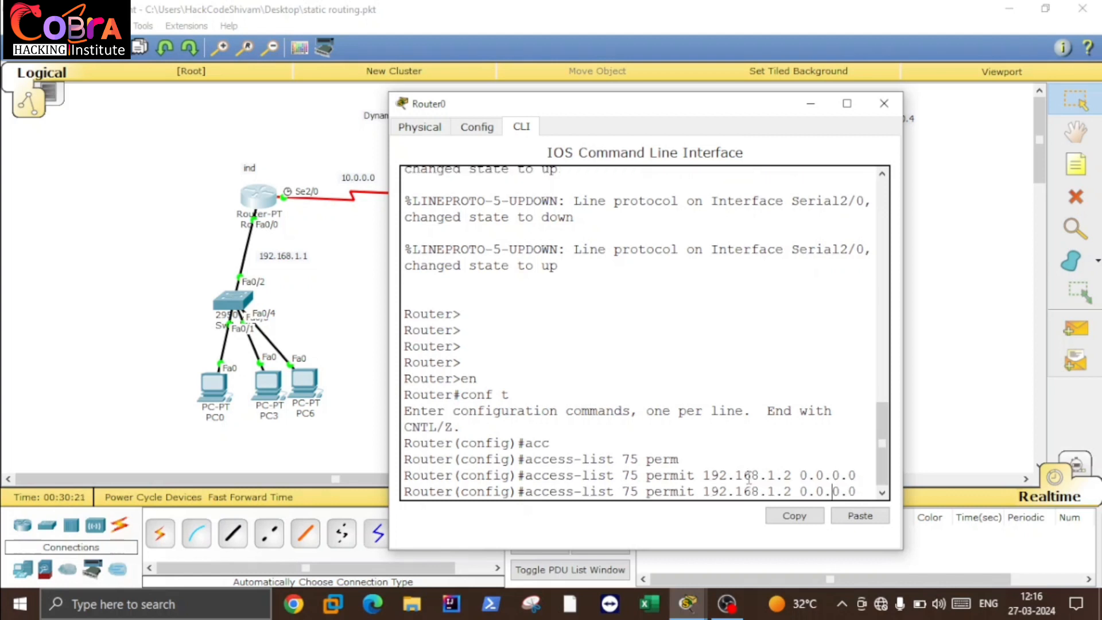
{"action": "key", "text": "Left"}
{"action": "key", "text": "Left"}
{"action": "key", "text": "BackSpace"}
{"action": "type", "text": "3"}
{"action": "key", "text": "Return"}
Step: Add an access-list 75 entry permitting 192.168.1.4 0.0.0.0 by recalling and editing the previous command
{"action": "key", "text": "Up"}
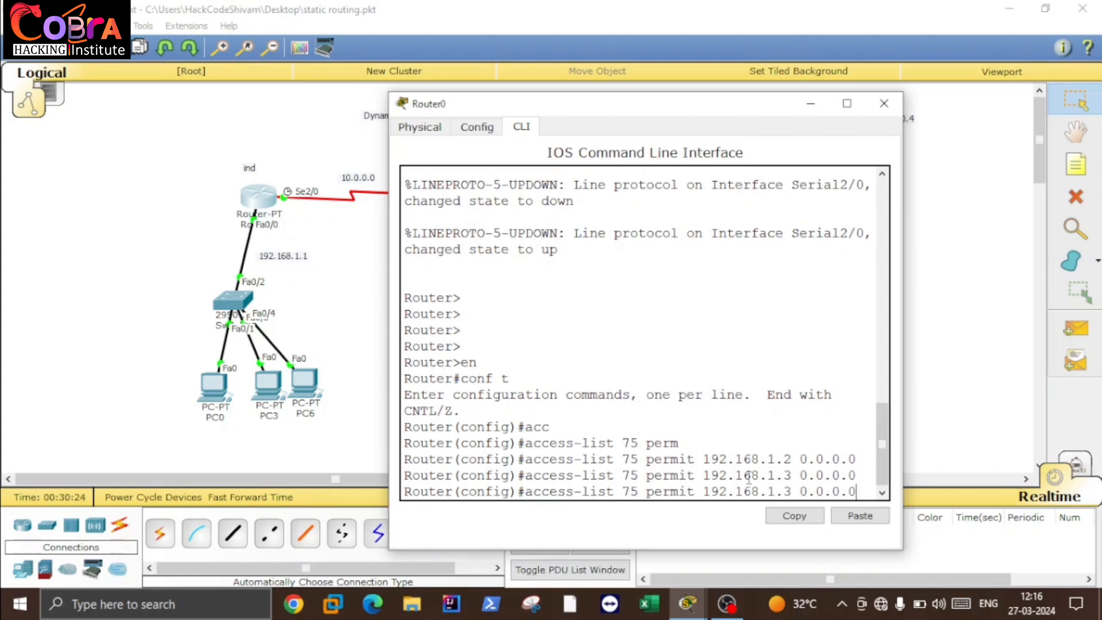
{"action": "key", "text": "Left"}
{"action": "key", "text": "Left"}
{"action": "key", "text": "BackSpace"}
{"action": "type", "text": "4"}
{"action": "key", "text": "Return"}
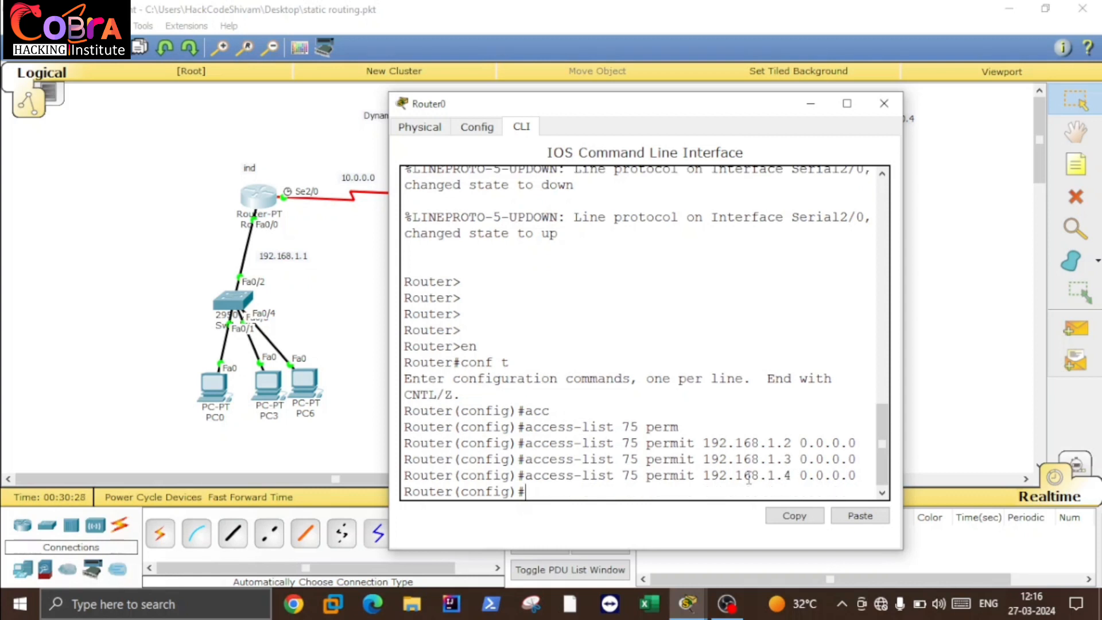
Step: Define the NAT pool india from 120.20.20.2 to 120.20.20.4 with netmask 255.255.255.0
{"action": "type", "text": "ip nat pool"}
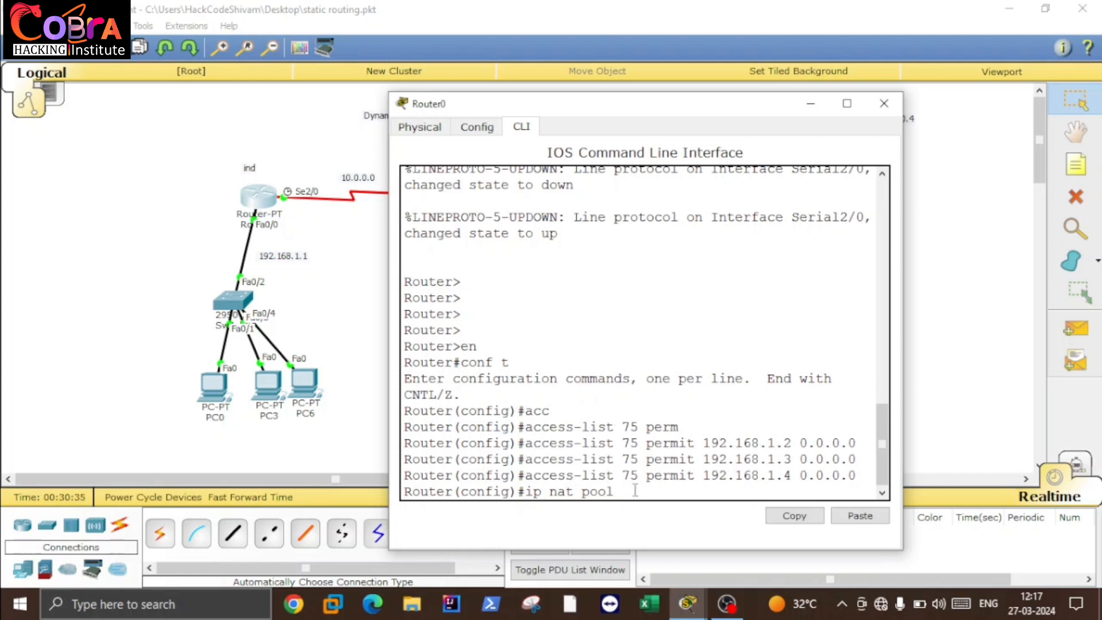
{"action": "type", "text": "india"}
{"action": "type", "text": "120.2"}
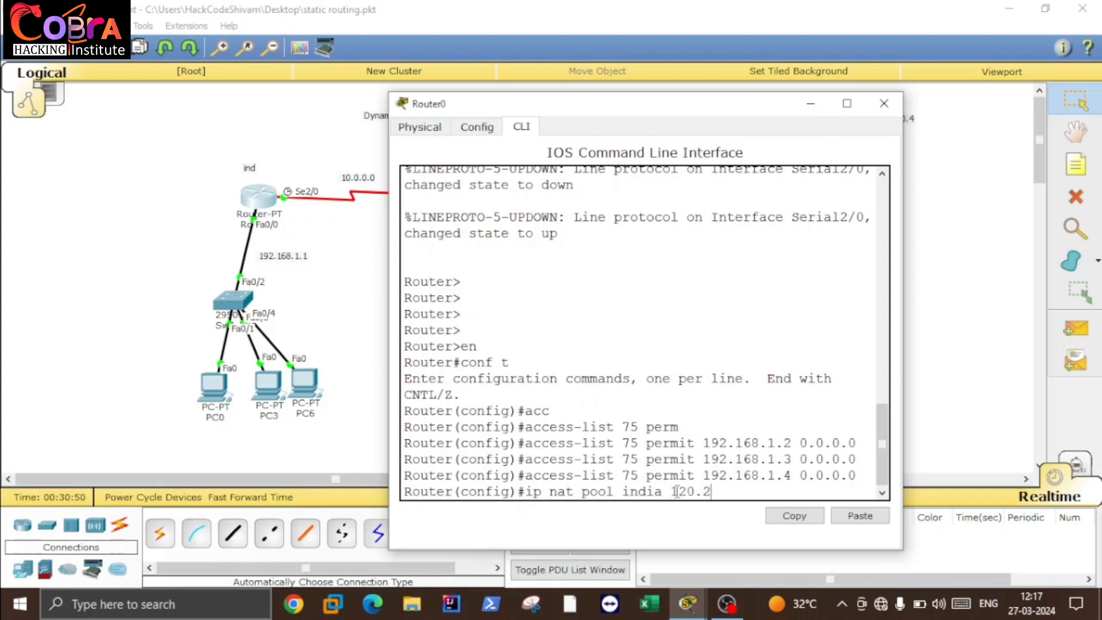
{"action": "type", "text": "0.20.2 120.20.20.4"}
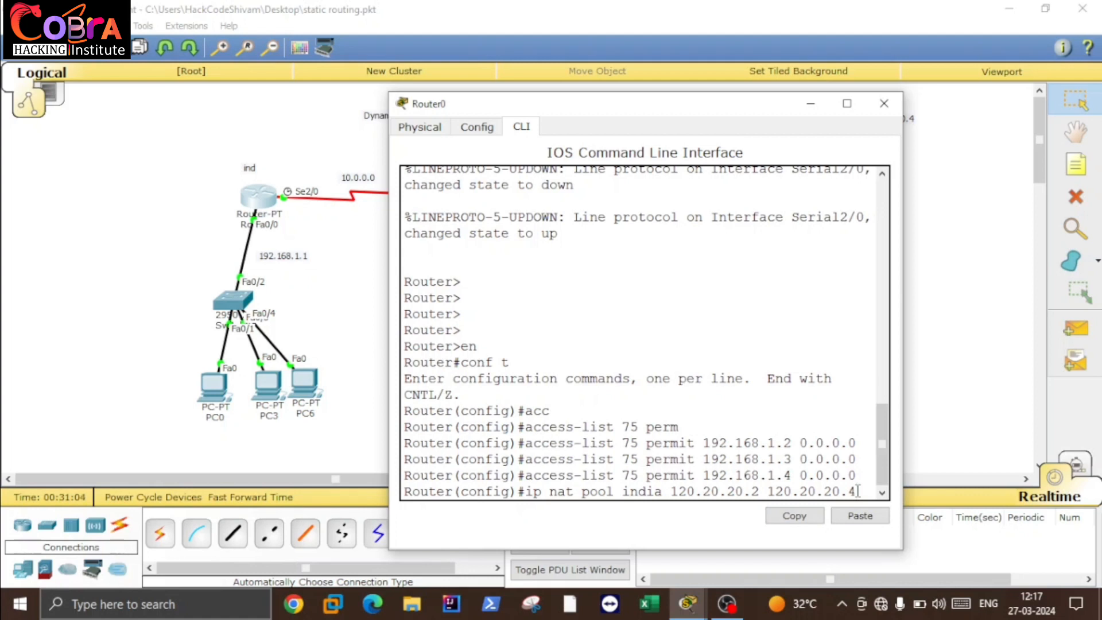
{"action": "type", "text": "netma"}
{"action": "key", "text": "Tab"}
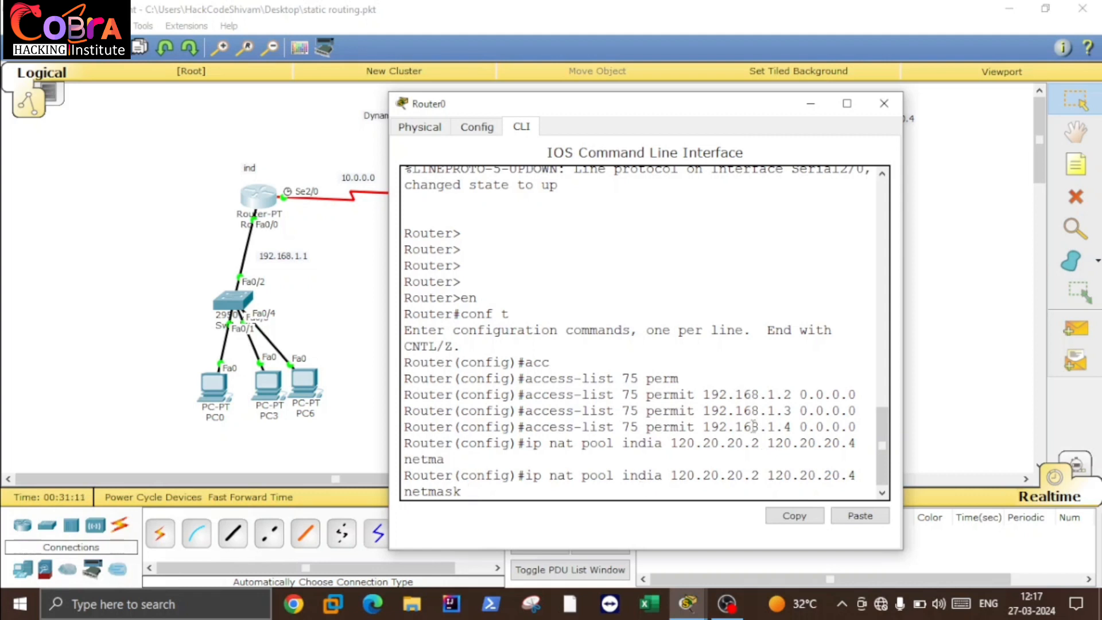
{"action": "type", "text": "255.255.255.0"}
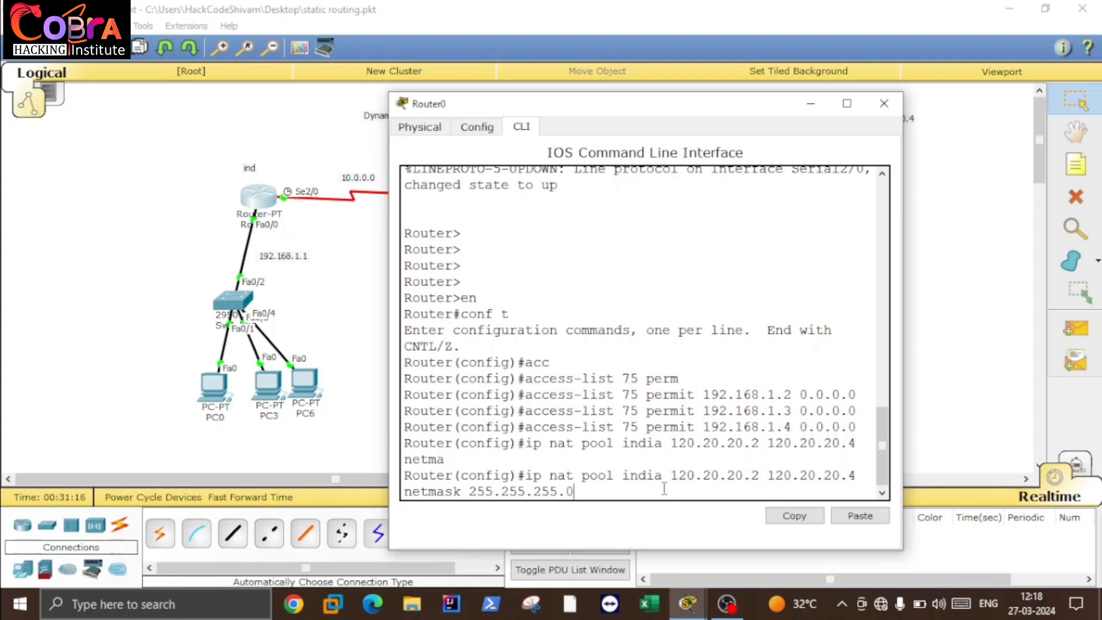
{"action": "key", "text": "Return"}
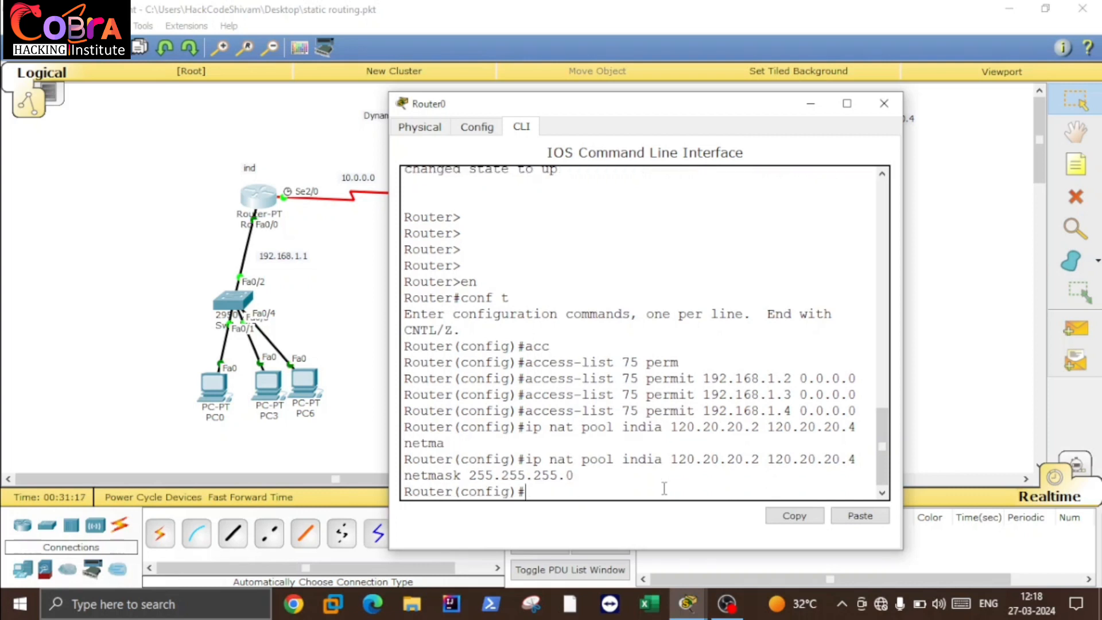
Step: Bind access list 75 to the pool india with ip nat inside source list 75 pool india
{"action": "type", "text": "ip nat"}
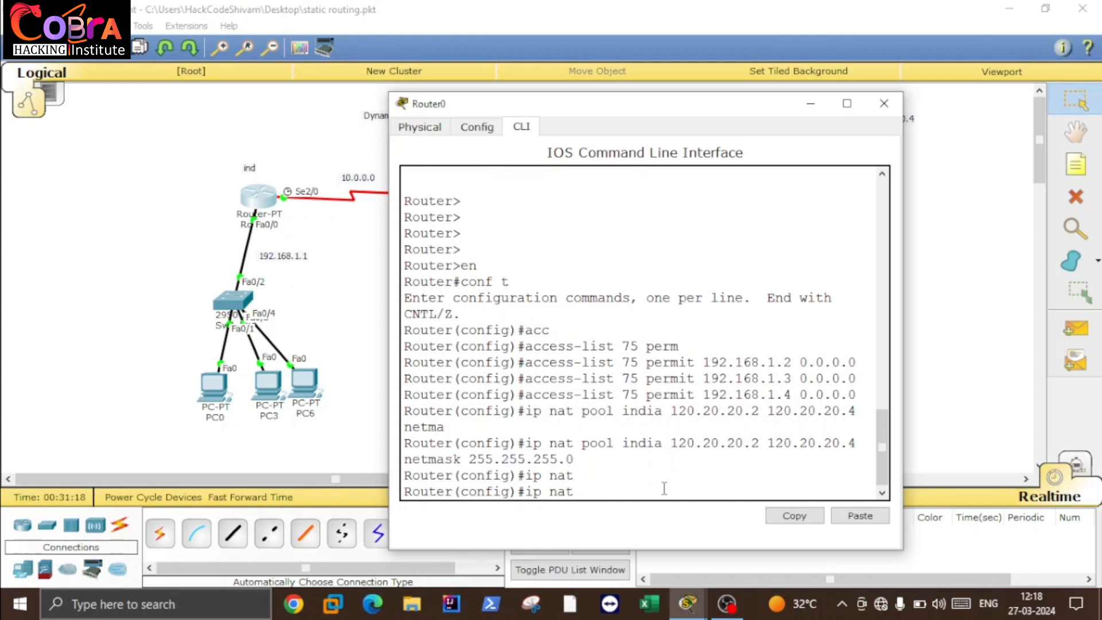
{"action": "type", "text": "?i"}
{"action": "key", "text": "Tab"}
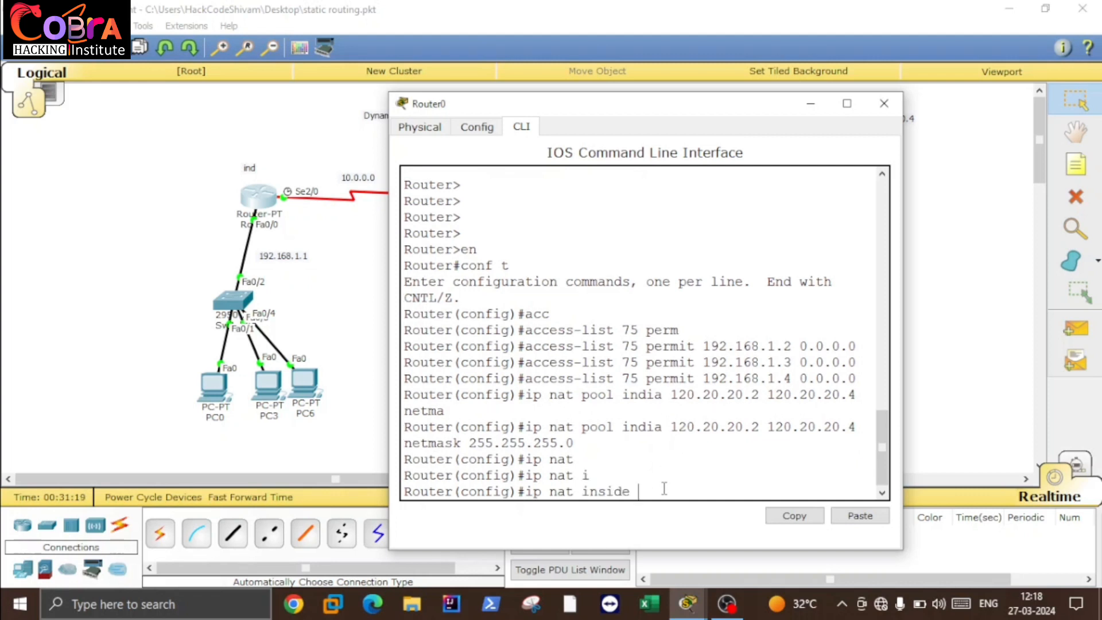
{"action": "type", "text": "so"}
{"action": "key", "text": "Tab"}
{"action": "type", "text": "l"}
{"action": "key", "text": "Tab"}
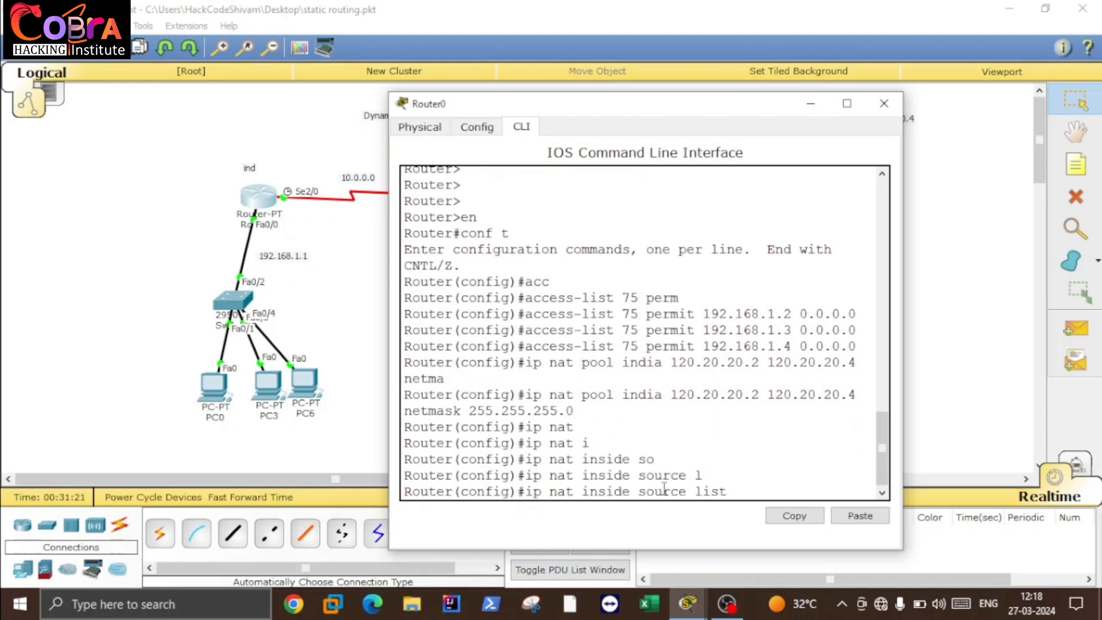
{"action": "type", "text": "75 po"}
{"action": "key", "text": "Tab"}
{"action": "type", "text": "india"}
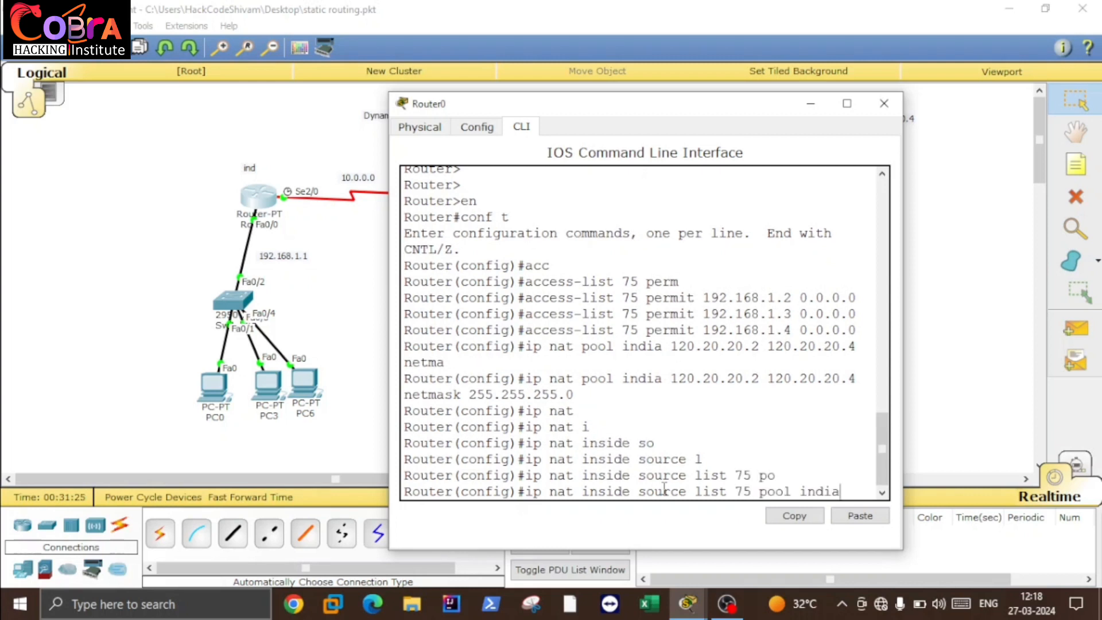
{"action": "key", "text": "Return"}
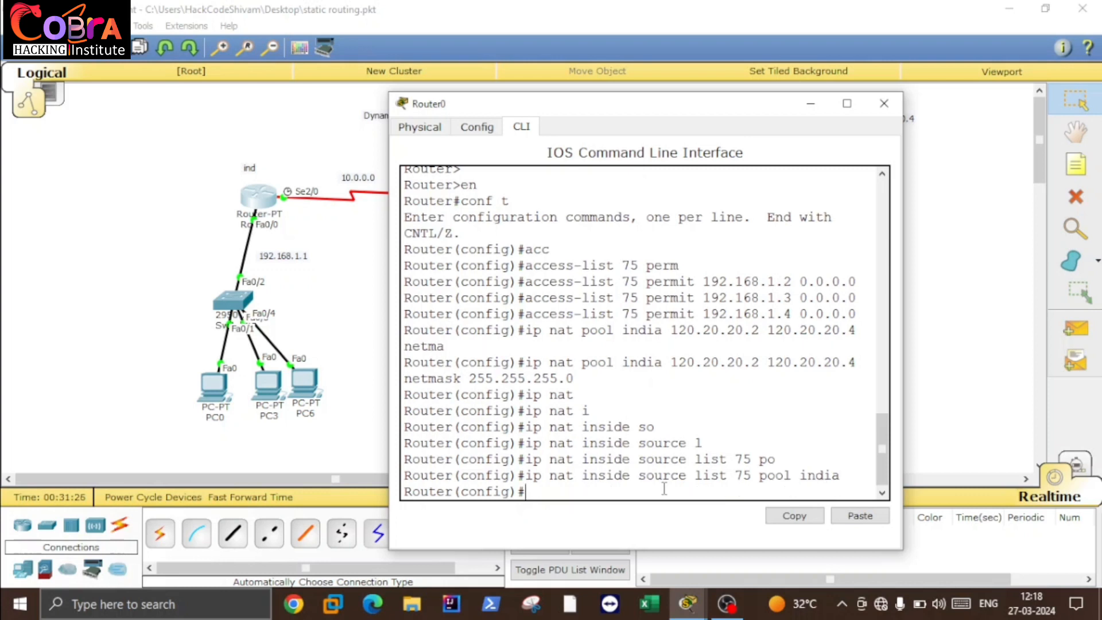
Step: Configure interface fa0/0 as the NAT inside interface
{"action": "type", "text": "int fa0/0"}
{"action": "key", "text": "Return"}
{"action": "type", "text": "ip "}
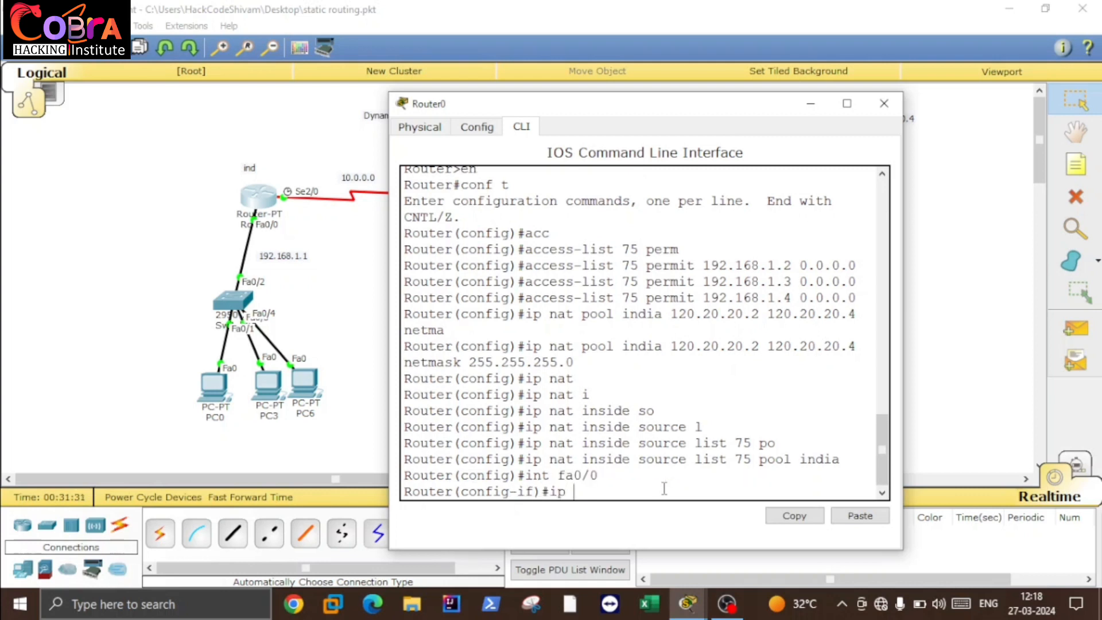
{"action": "type", "text": "nat ins"}
{"action": "key", "text": "Tab"}
{"action": "key", "text": "Return"}
Step: Configure interface se2/0 as the NAT outside interface
{"action": "type", "text": "int se"}
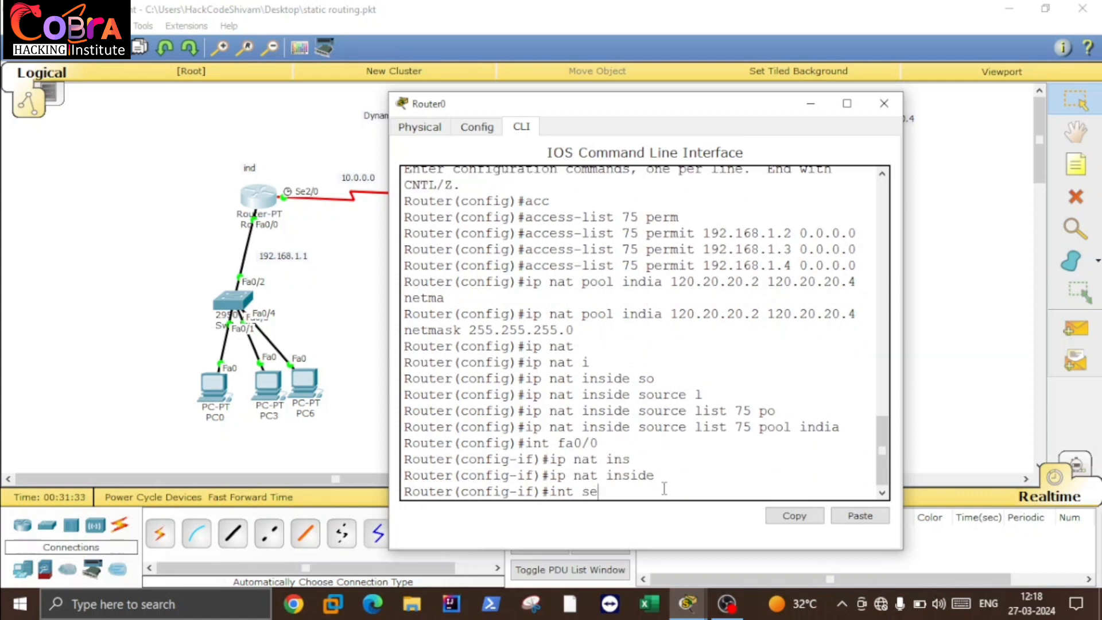
{"action": "type", "text": "2/0"}
{"action": "key", "text": "Return"}
{"action": "type", "text": "ip nat ou"}
{"action": "key", "text": "Tab"}
{"action": "key", "text": "Return"}
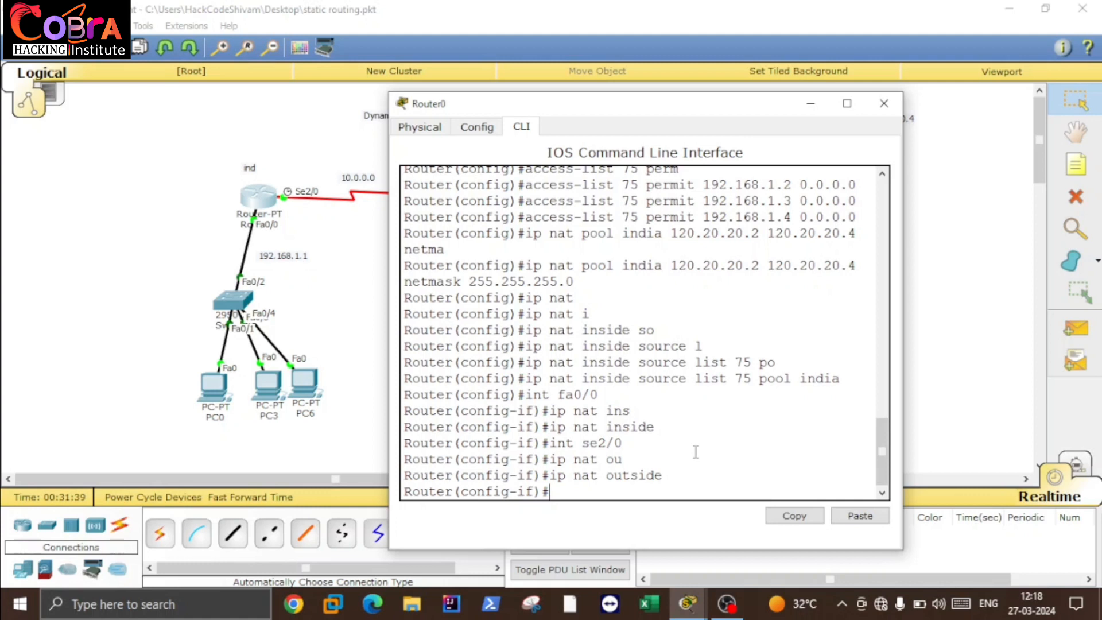
Step: End the configuration session on the ind router and return to the privileged EXEC prompt
{"action": "type", "text": "end"}
{"action": "key", "text": "Return"}
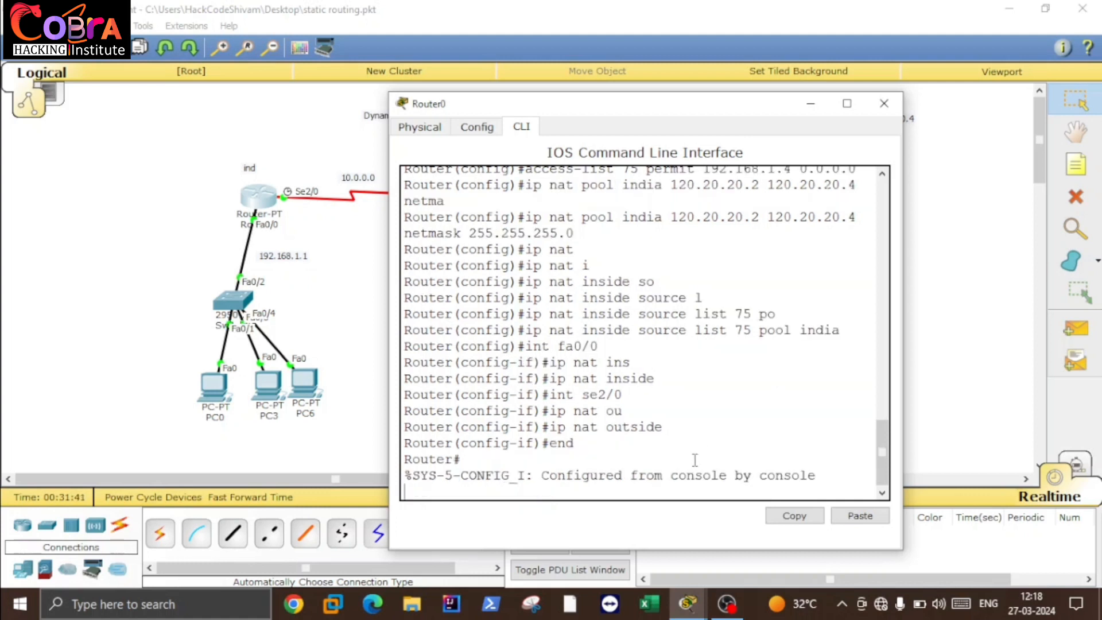
{"action": "key", "text": "Return"}
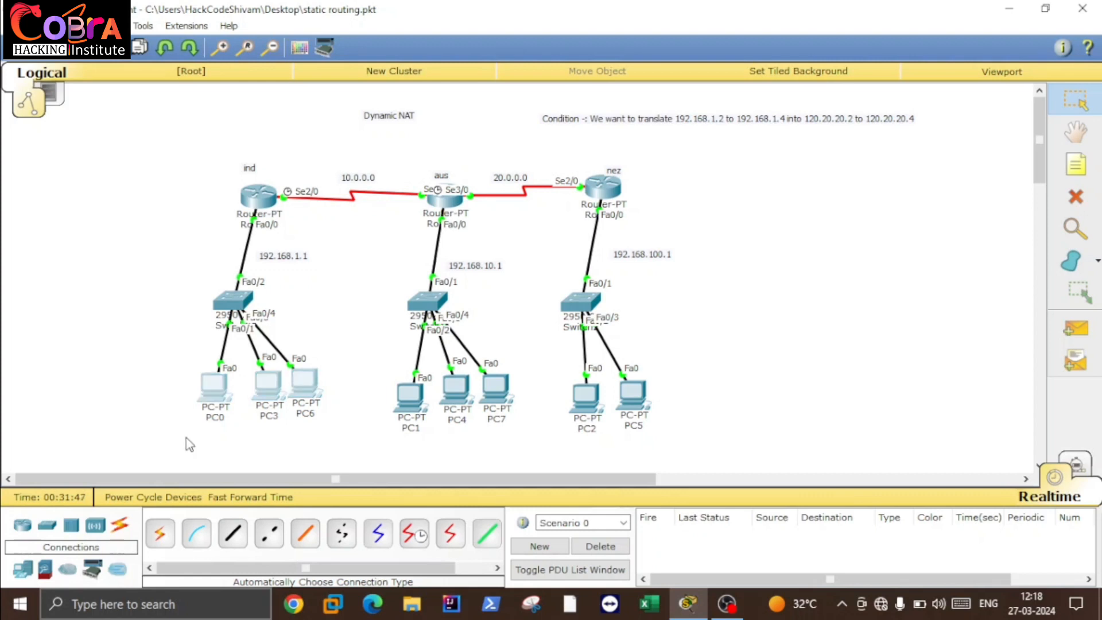
Step: Open the command prompt on PC5 in the nez network and ping 192.168.1.2 to test the translation
{"action": "mouse_move", "coordinate": [630, 401]}
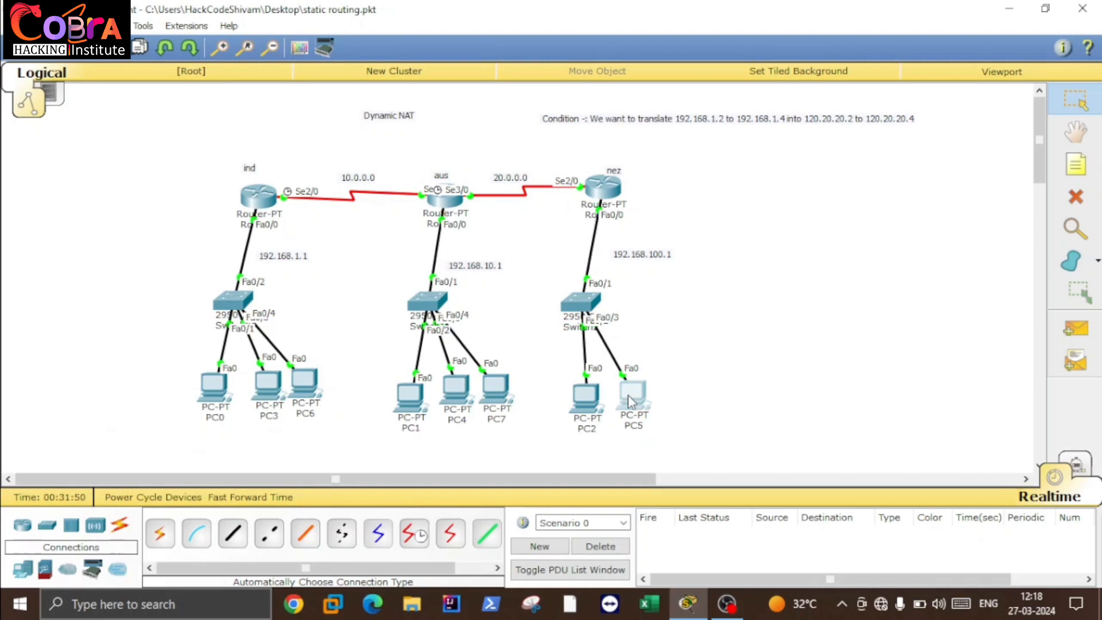
{"action": "left_click", "coordinate": [630, 401]}
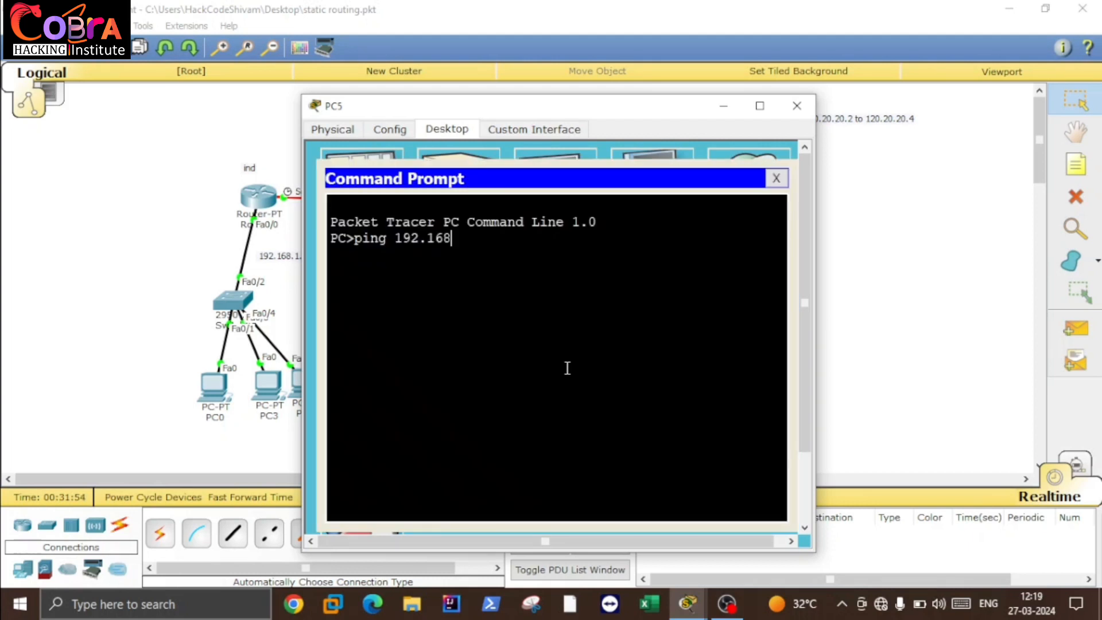
{"action": "type", "text": ".1.2"}
{"action": "key", "text": "Return"}
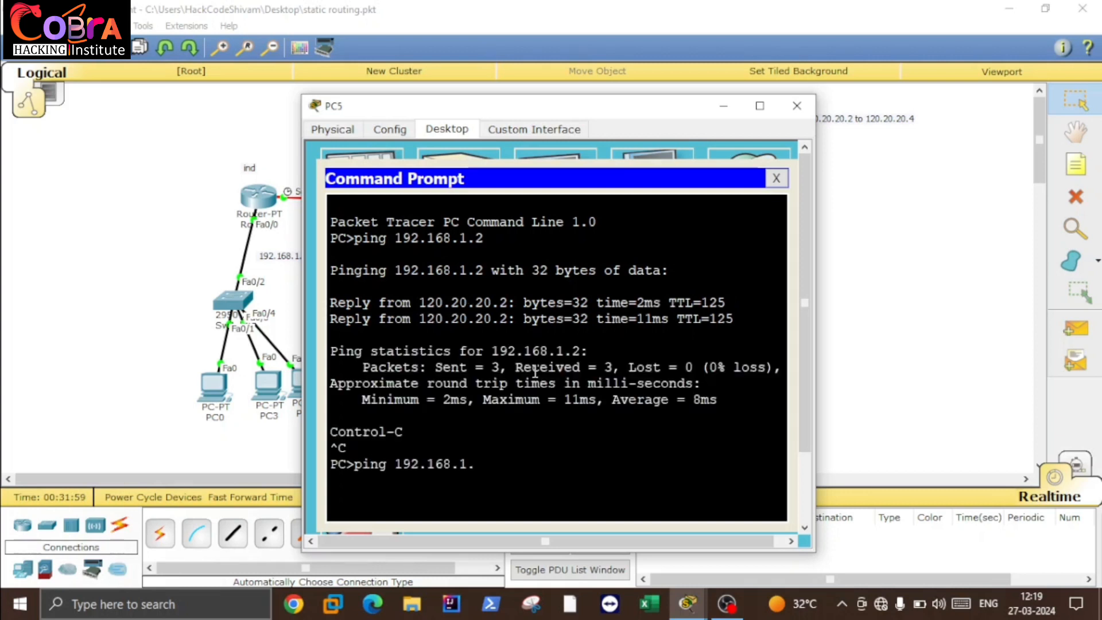
Step: Ping 192.168.1.3 and 192.168.1.4 from PC5, interrupting the ping to return to the prompt
{"action": "type", "text": "3"}
{"action": "key", "text": "Return"}
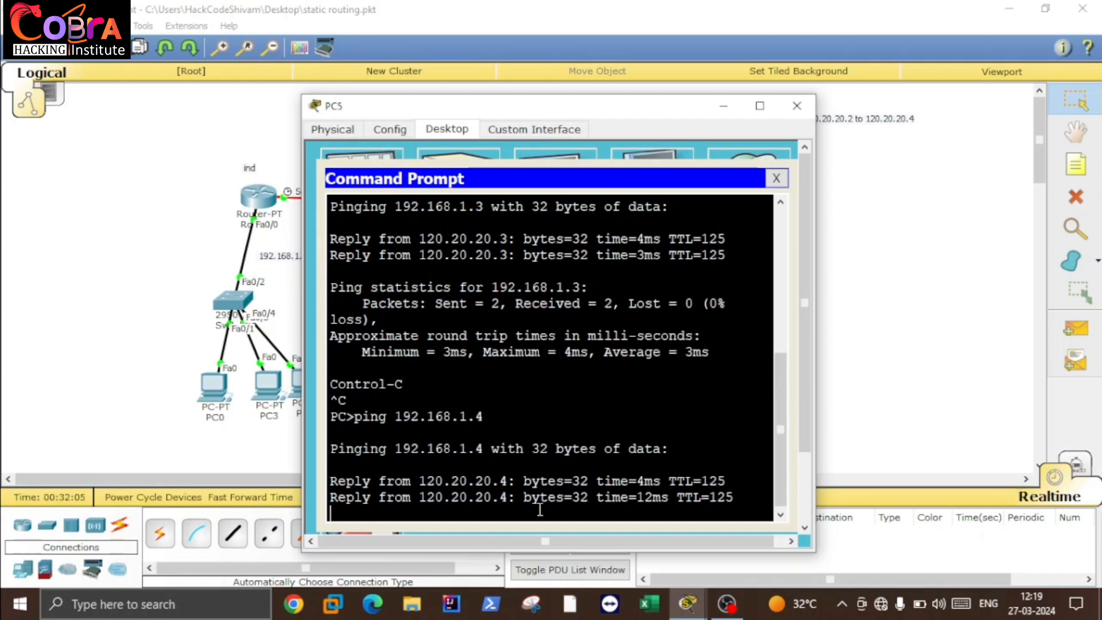
{"action": "key", "text": "ctrl+c"}
{"action": "key", "text": "Return"}
{"action": "key", "text": "Return"}
{"action": "key", "text": "Return"}
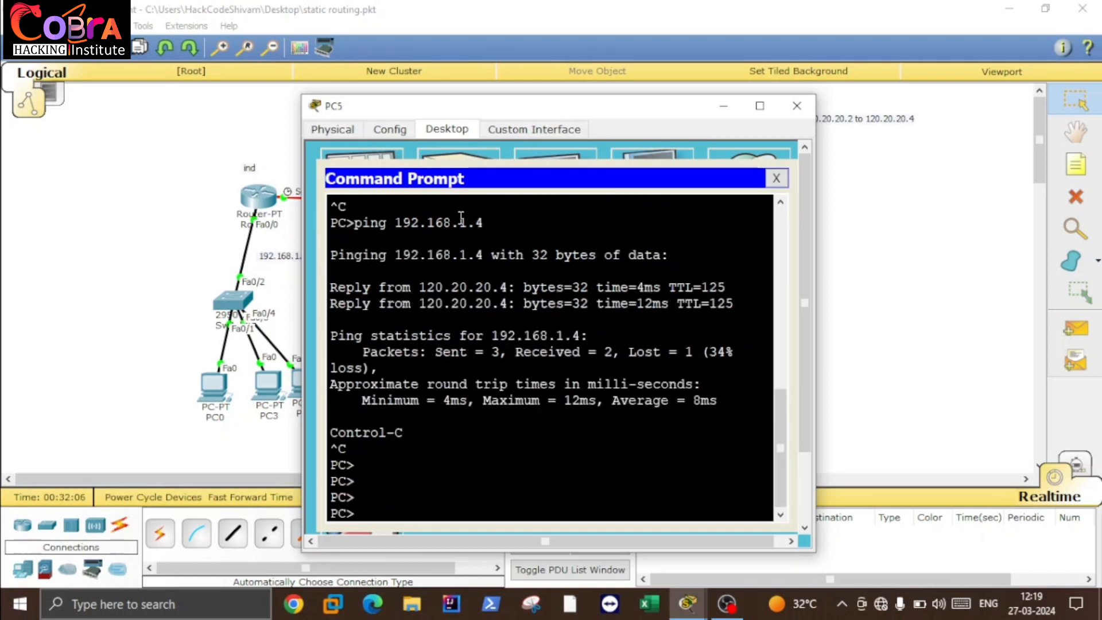